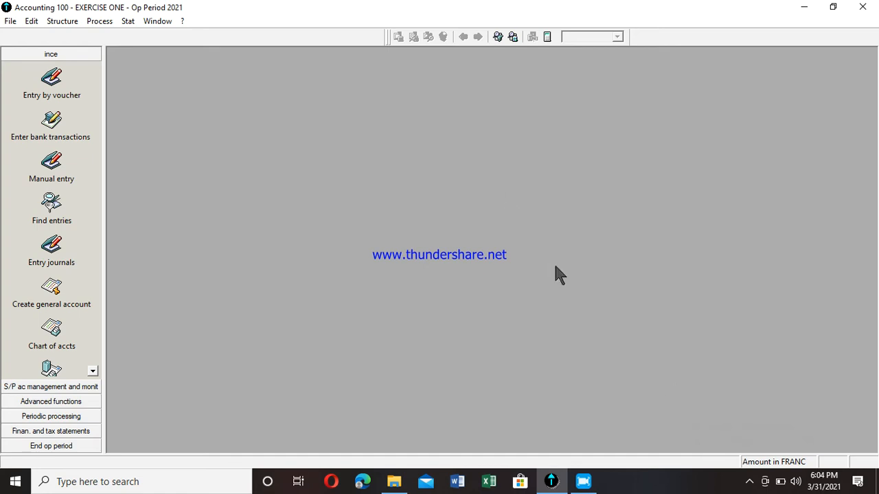
- Open the S/P chart of accounts and add a new S/P account numbered 4111
{"action": "left_click", "coordinate": [62, 22]}
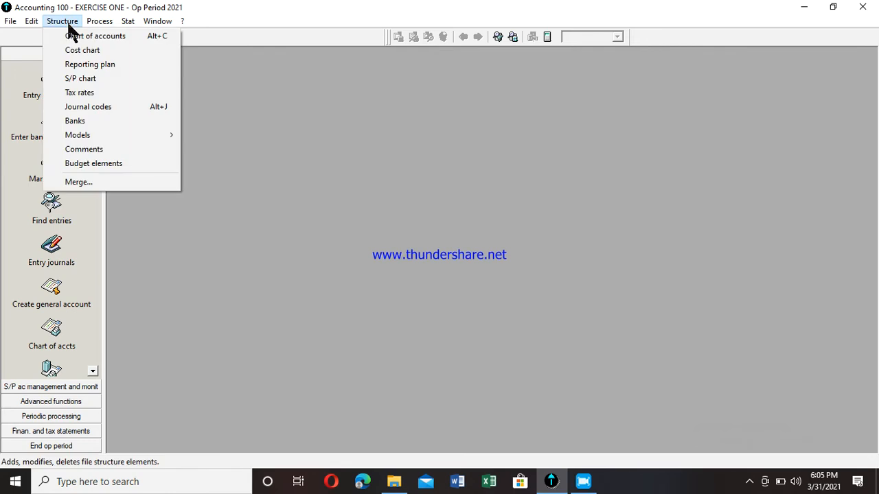
{"action": "left_click", "coordinate": [80, 79]}
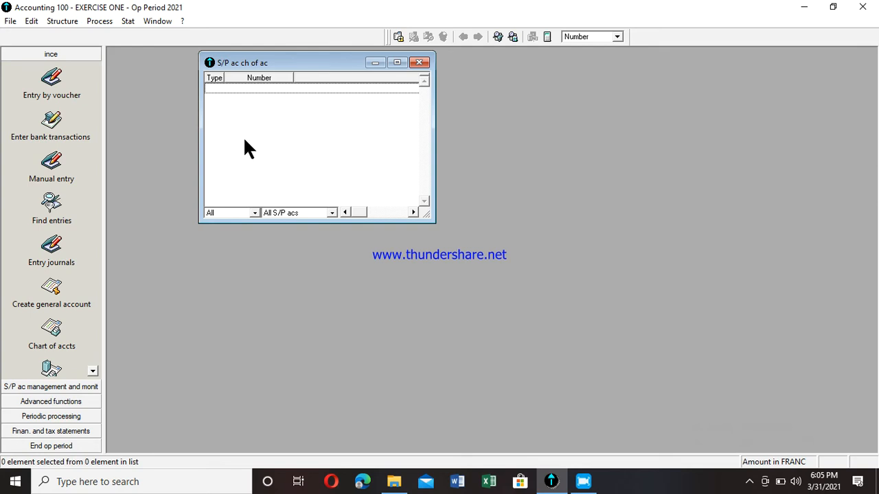
{"action": "right_click", "coordinate": [309, 121]}
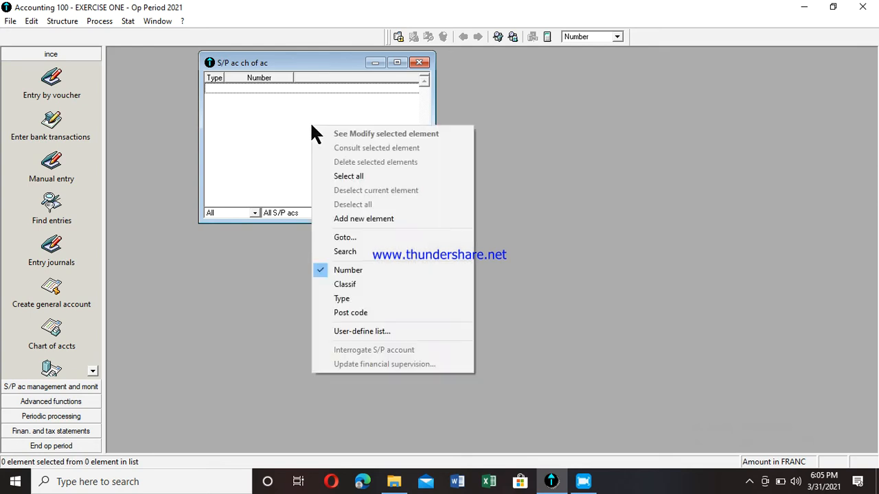
{"action": "left_click", "coordinate": [363, 218]}
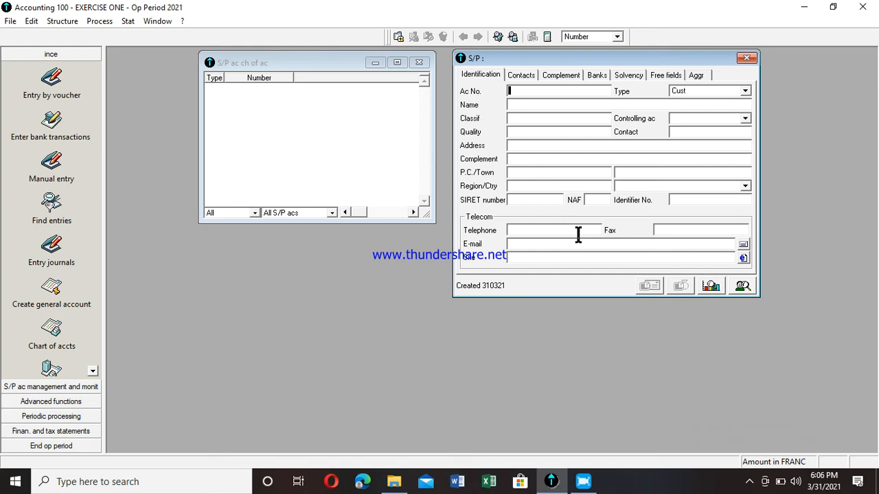
{"action": "type", "text": "4111"}
{"action": "key", "text": "Tab"}
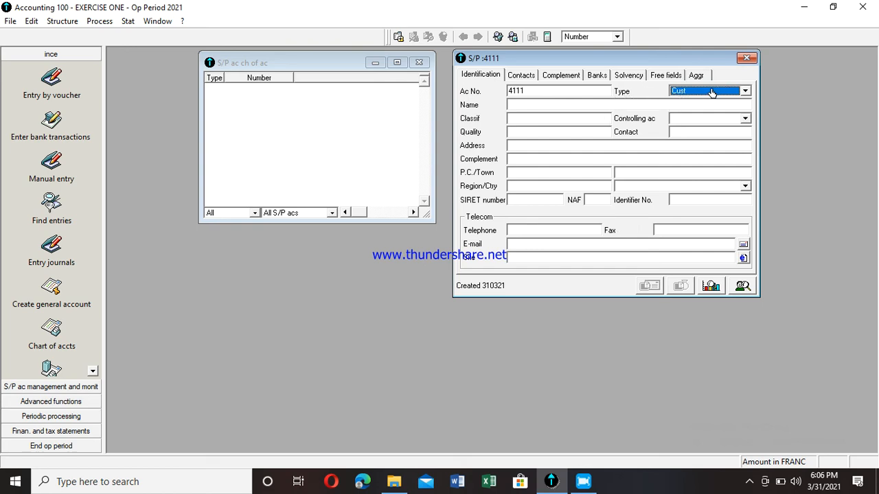
- Examine the available account type options for the new account
{"action": "left_click", "coordinate": [746, 91]}
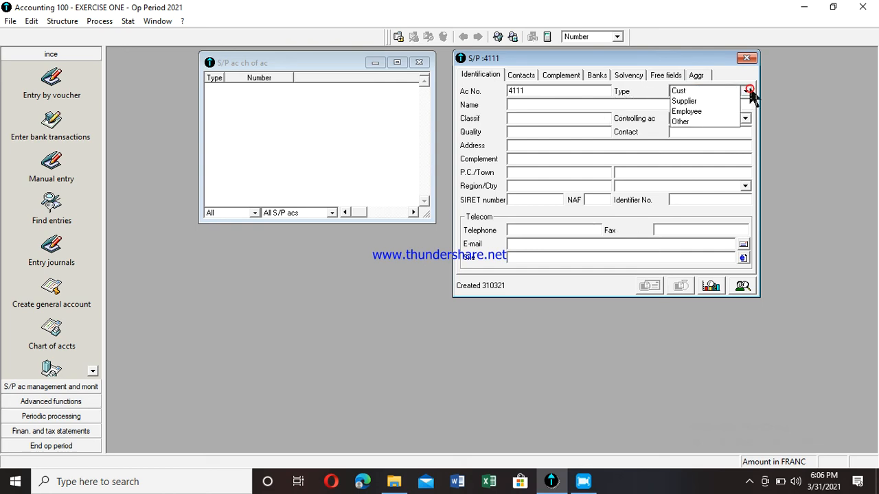
{"action": "left_click", "coordinate": [678, 94]}
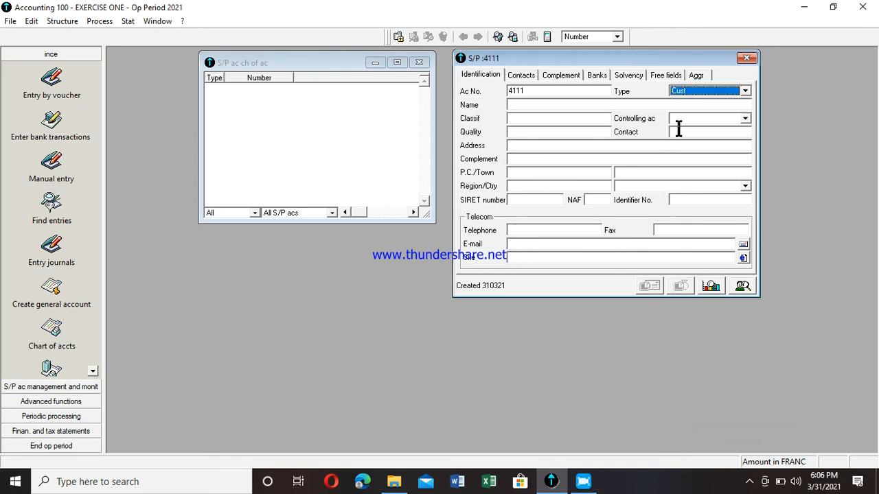
{"action": "left_click", "coordinate": [745, 91]}
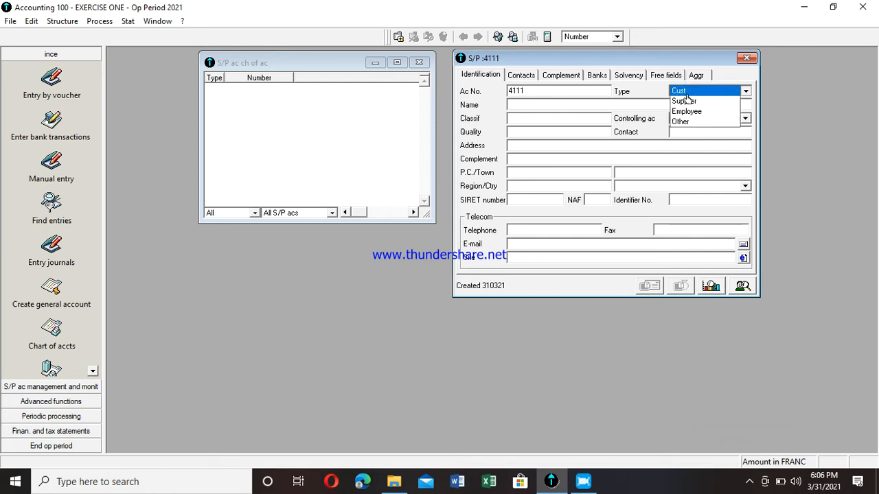
{"action": "left_click", "coordinate": [687, 95]}
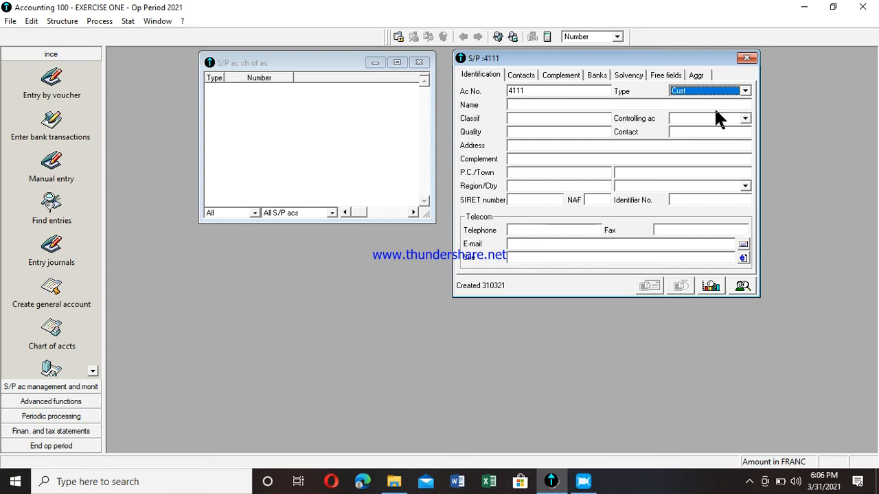
{"action": "left_click", "coordinate": [744, 92]}
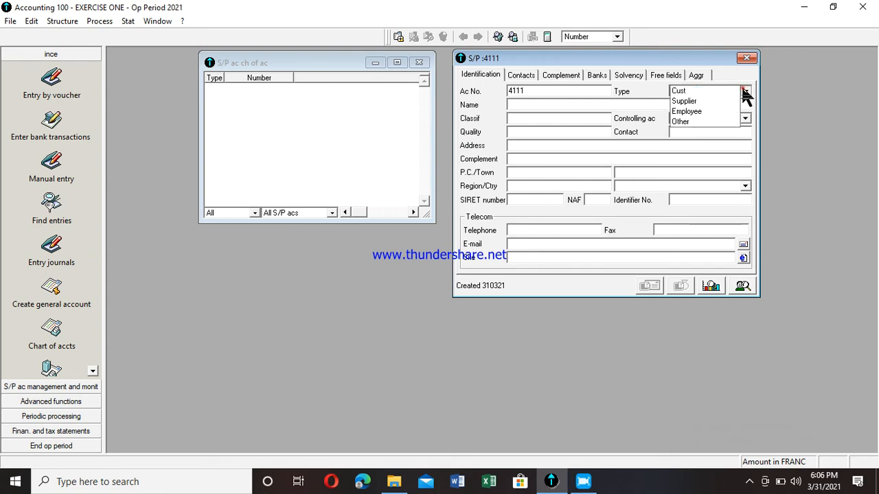
{"action": "left_click", "coordinate": [694, 91]}
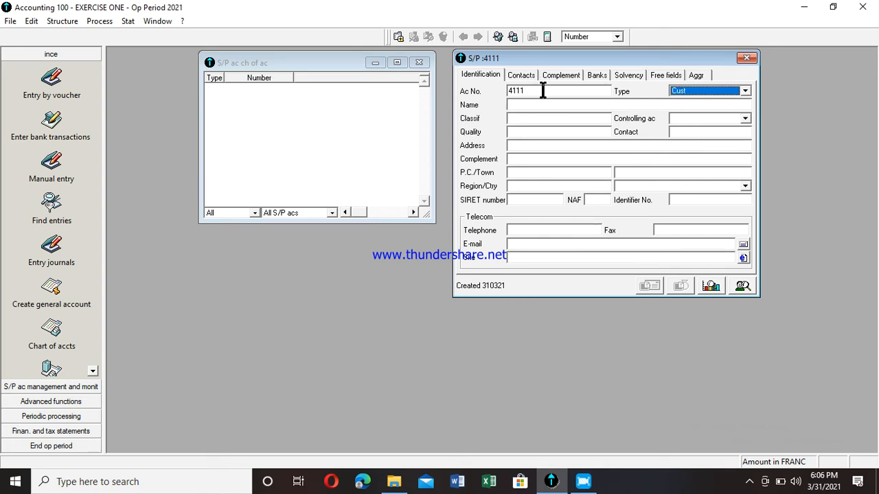
{"action": "left_click", "coordinate": [746, 90]}
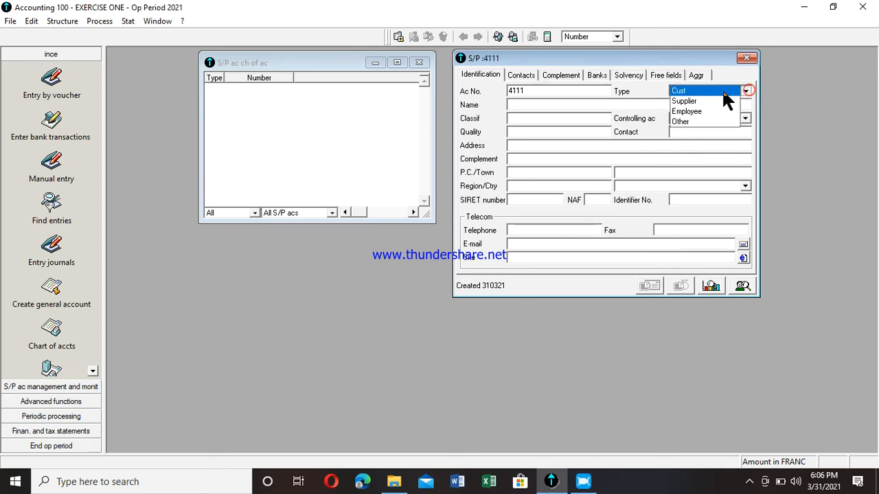
{"action": "left_click", "coordinate": [691, 92]}
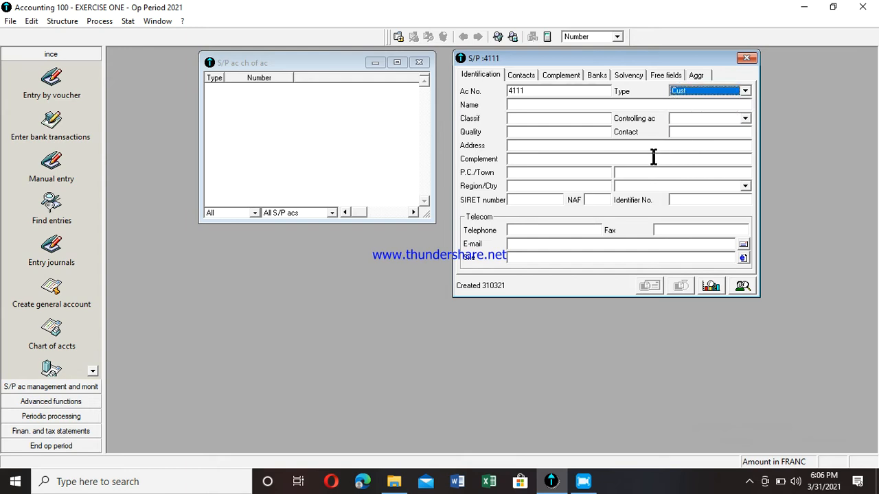
- Enter the customer's name as the account name
{"action": "left_click", "coordinate": [585, 104]}
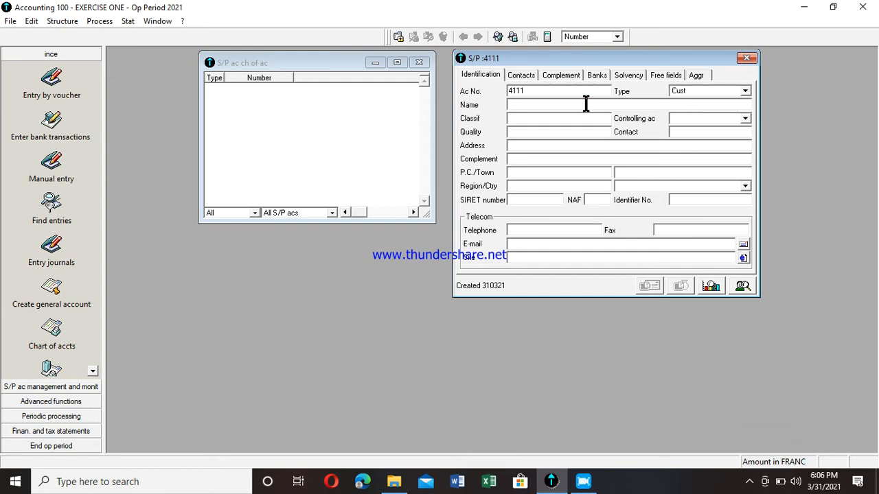
{"action": "type", "text": "COSTOMERT"}
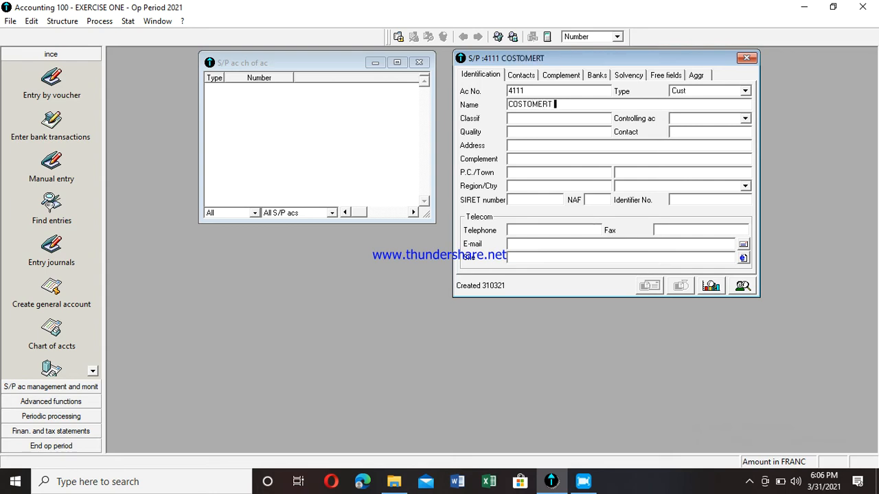
{"action": "key", "text": "BackSpace"}
{"action": "type", "text": "R JESSICA"}
{"action": "key", "text": "Tab"}
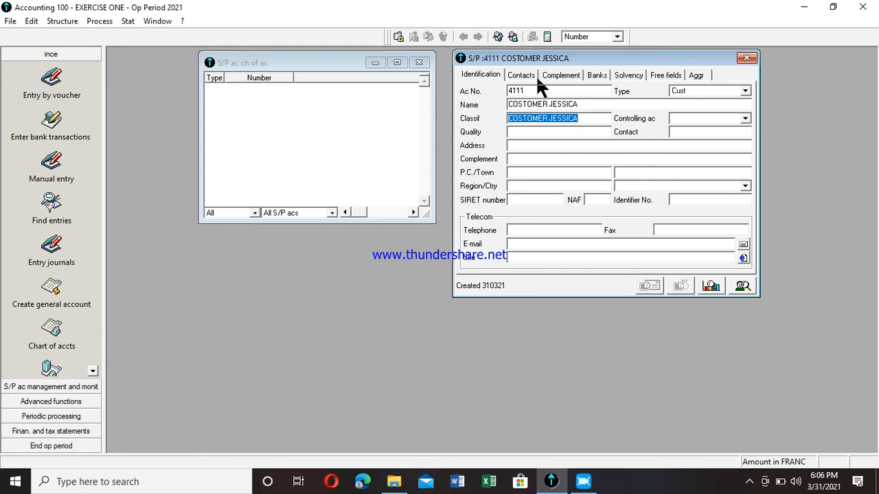
{"action": "key", "text": "Tab"}
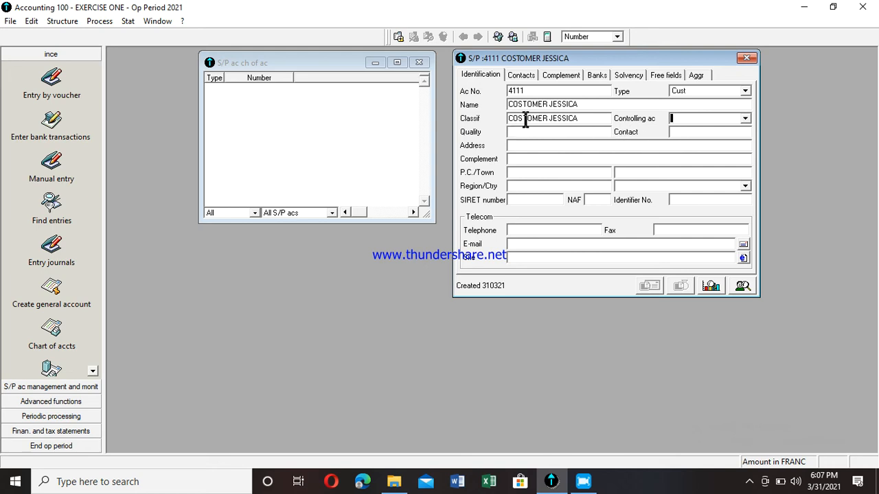
- Set the controlling account to 411 CUSTOMERS and the quality to WHOLE SELLER
{"action": "left_click", "coordinate": [744, 119]}
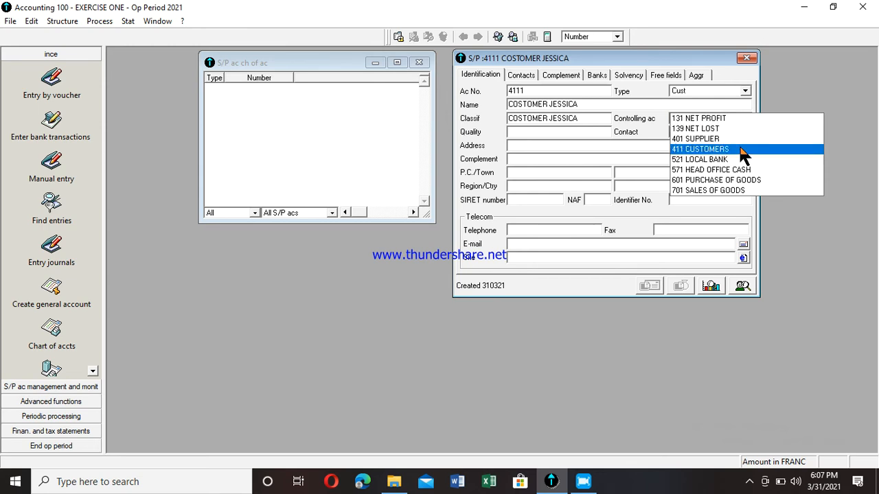
{"action": "left_click", "coordinate": [739, 149]}
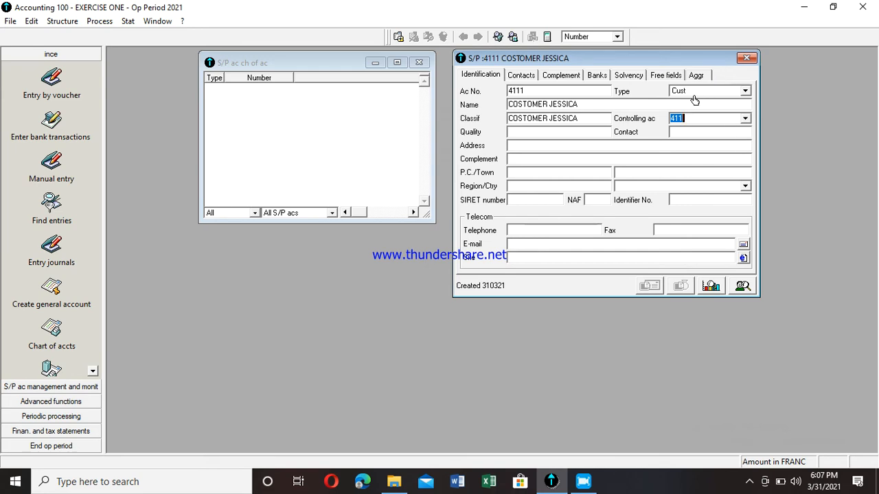
{"action": "left_click", "coordinate": [602, 134]}
{"action": "type", "text": "WHOLE SELLERS"}
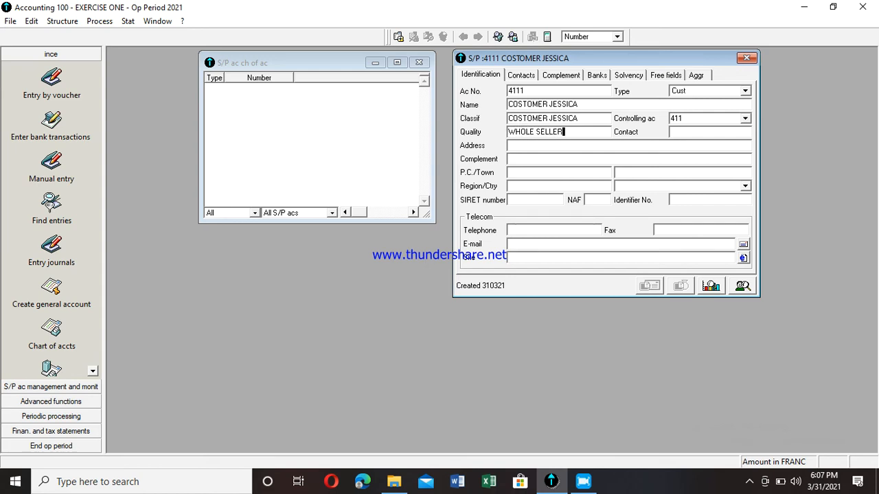
{"action": "key", "text": "BackSpace"}
{"action": "key", "text": "BackSpace"}
- Fill in the customer's contact number, address and address complement
{"action": "key", "text": "Tab"}
{"action": "type", "text": "002005006"}
{"action": "key", "text": "Tab"}
{"action": "type", "text": "BAMENDA"}
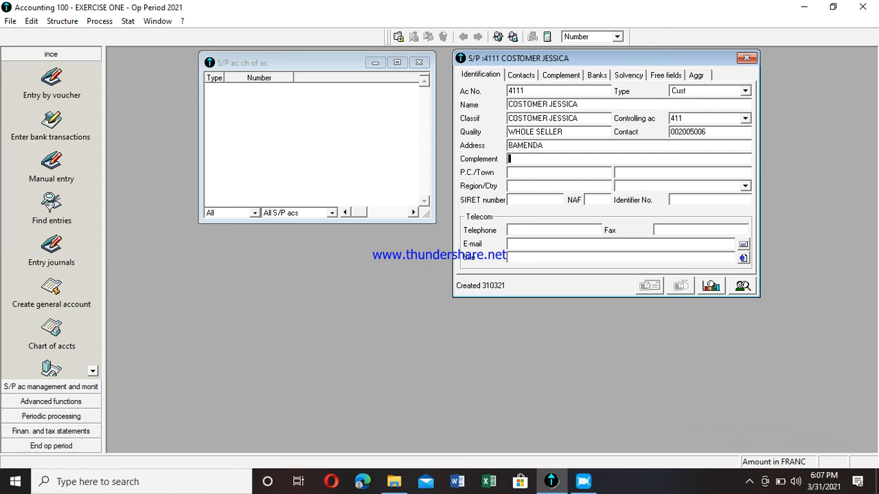
{"action": "type", "text": "KN"}
{"action": "key", "text": "BackSpace"}
{"action": "key", "text": "BackSpace"}
{"action": "type", "text": "NKWEN"}
{"action": "type", "text": " PARC"}
{"action": "key", "text": "BackSpace"}
{"action": "key", "text": "BackSpace"}
{"action": "key", "text": "BackSpace"}
{"action": "type", "text": "ACK"}
{"action": "key", "text": "Tab"}
- Fill in the customer's postcode, town, region and country CAMEROON
{"action": "type", "text": "1616"}
{"action": "key", "text": "Tab"}
{"action": "type", "text": "BAM"}
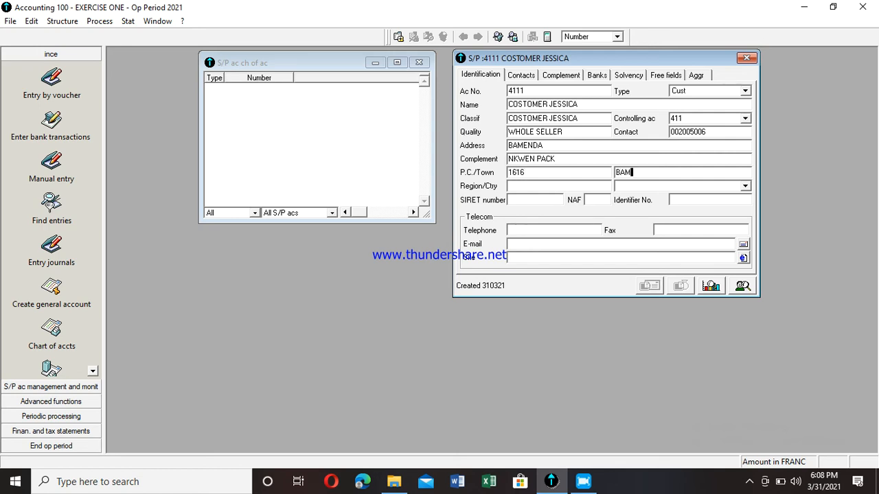
{"action": "type", "text": "ENDA"}
{"action": "key", "text": "Tab"}
{"action": "type", "text": "NW"}
{"action": "key", "text": "Tab"}
{"action": "type", "text": "CAMEROON"}
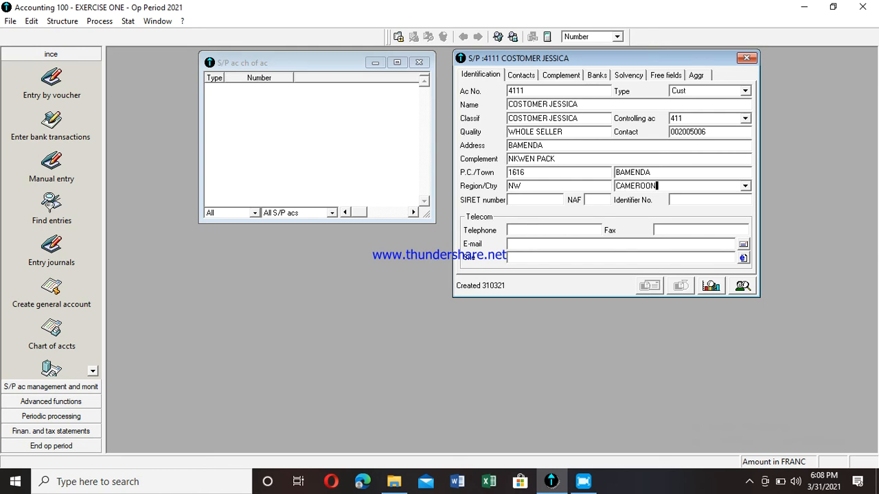
- Fill in the SIRET number, NAF code, identifier number and the customer's fax number
{"action": "key", "text": "Tab"}
{"action": "type", "text": "09"}
{"action": "type", "text": "08"}
{"action": "key", "text": "Tab"}
{"action": "type", "text": "07"}
{"action": "key", "text": "Tab"}
{"action": "key", "text": "Tab"}
{"action": "type", "text": "066"}
- Enter the customer's telephone number and save the customer account
{"action": "left_click", "coordinate": [509, 230]}
{"action": "type", "text": "04040"}
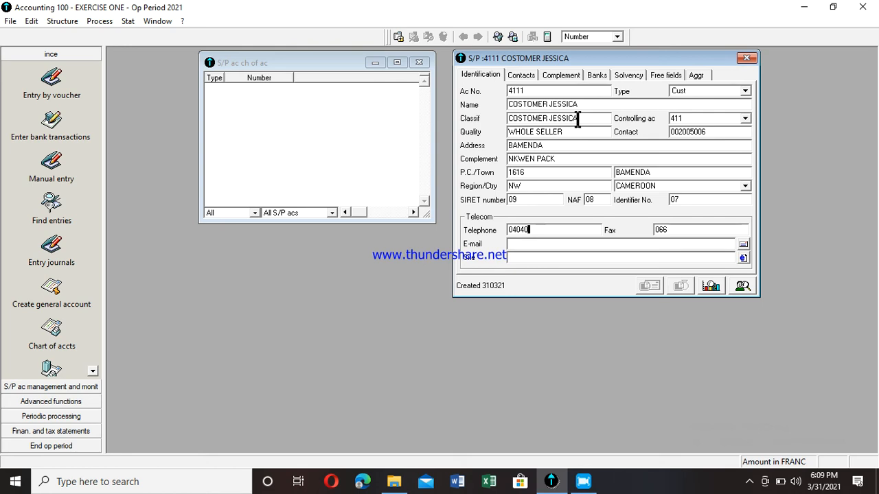
{"action": "key", "text": "Return"}
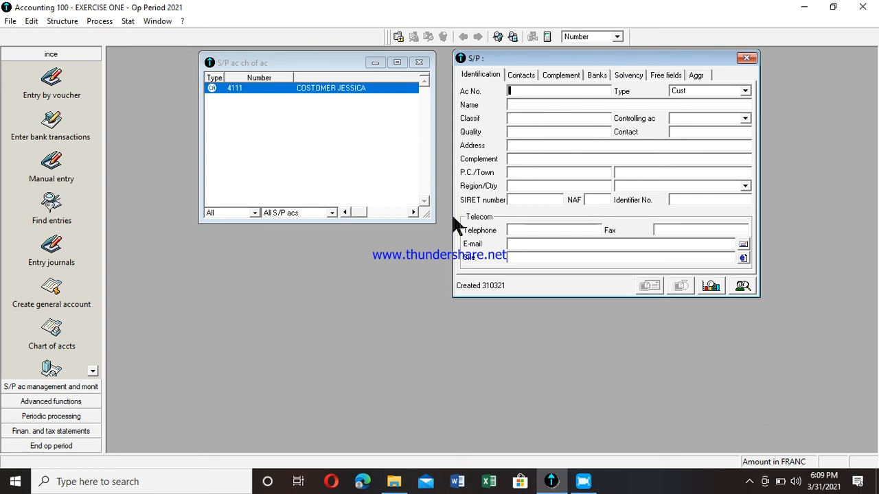
- Add a new S/P account numbered 4011 and set its type to Supplier
{"action": "type", "text": "4011"}
{"action": "key", "text": "Tab"}
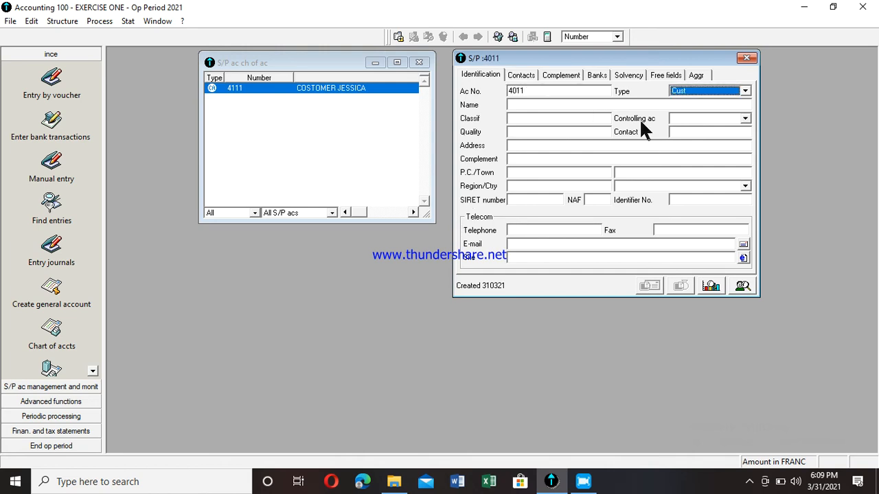
{"action": "left_click", "coordinate": [746, 93]}
{"action": "left_click", "coordinate": [735, 102]}
{"action": "left_click", "coordinate": [591, 104]}
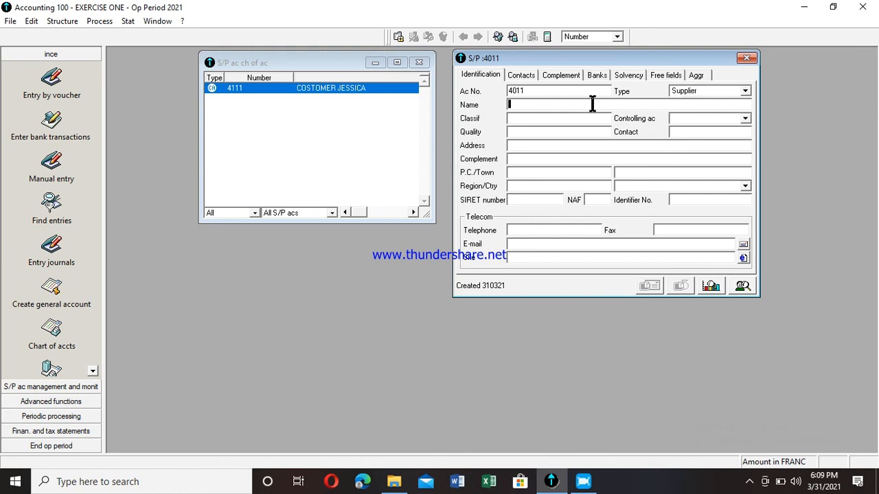
- Enter the supplier's name as the account name
{"action": "type", "text": "SUPPLIE"}
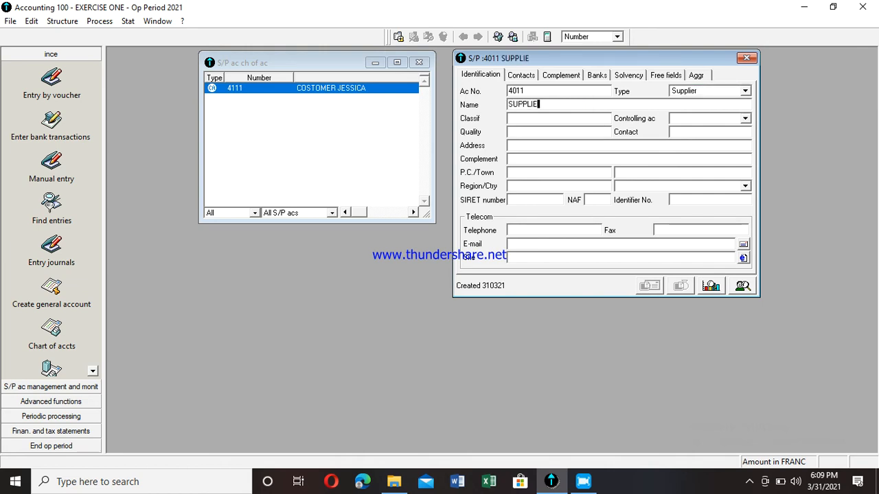
{"action": "type", "text": "R MUMA"}
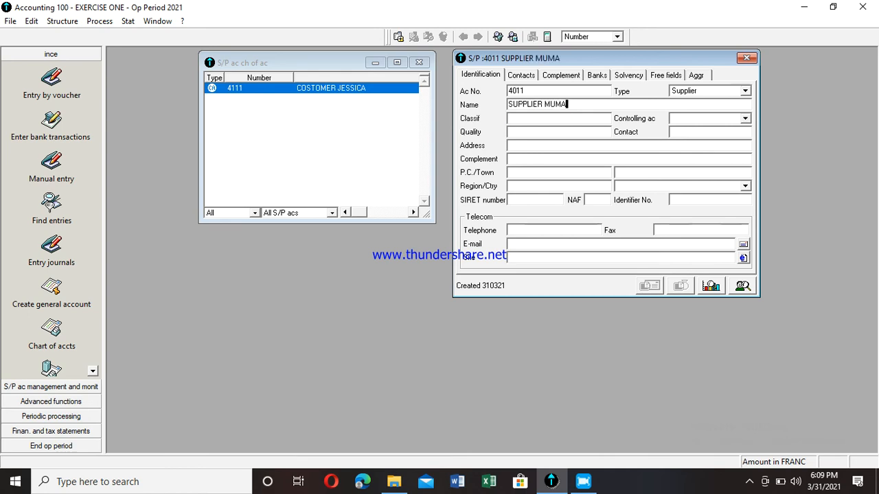
{"action": "key", "text": "Tab"}
{"action": "key", "text": "Tab"}
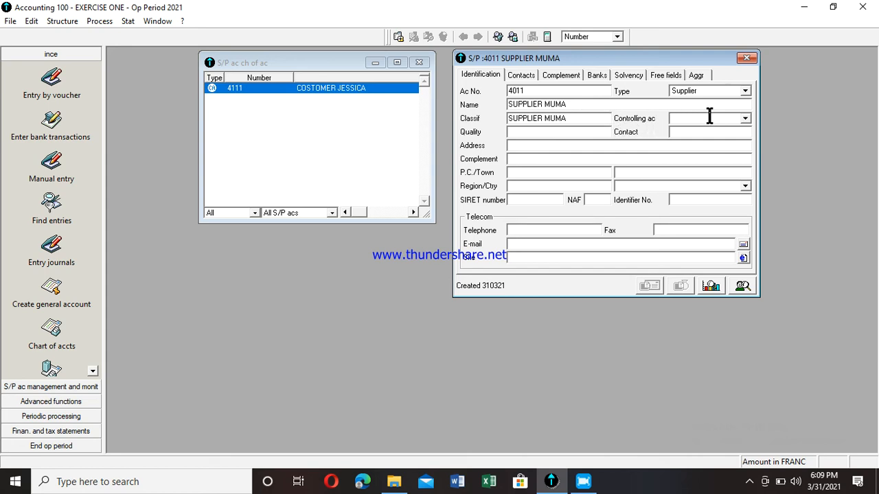
- Set the controlling account to 401 SUPPLIER and the quality to MAIN SUPPLIER
{"action": "left_click", "coordinate": [745, 118]}
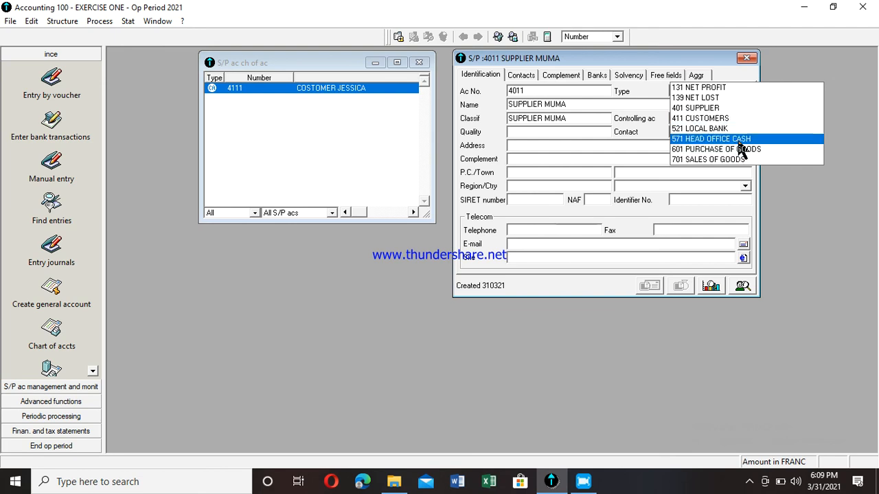
{"action": "left_click", "coordinate": [738, 107]}
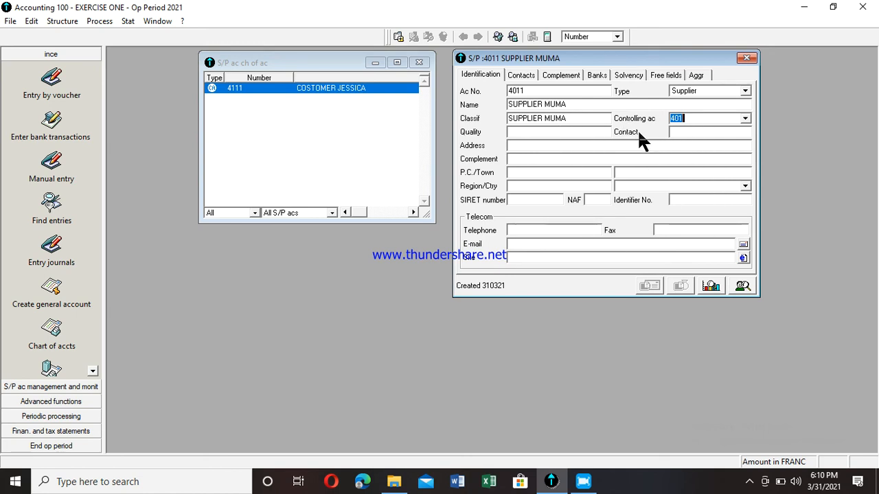
{"action": "key", "text": "Tab"}
{"action": "type", "text": "MAU"}
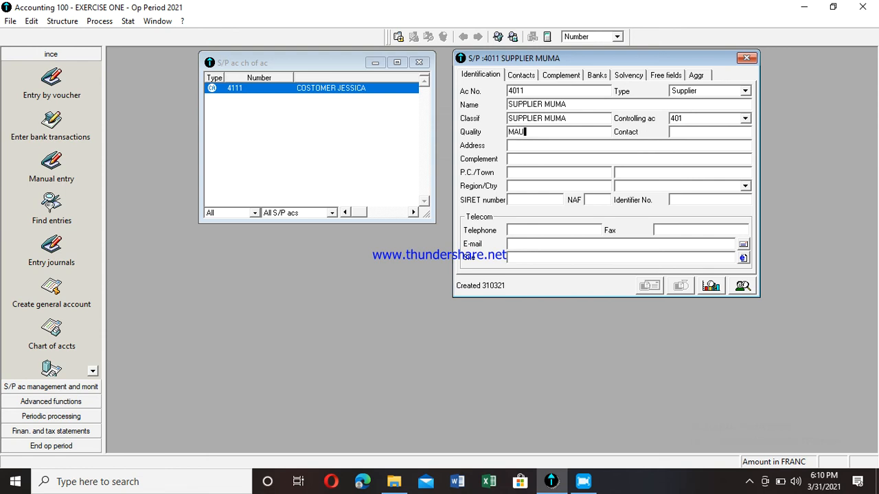
{"action": "type", "text": "I"}
{"action": "key", "text": "BackSpace"}
{"action": "key", "text": "BackSpace"}
{"action": "type", "text": "IN SUPPLIER"}
- Fill in the supplier's contact number, address and address complement
{"action": "left_click", "coordinate": [672, 131]}
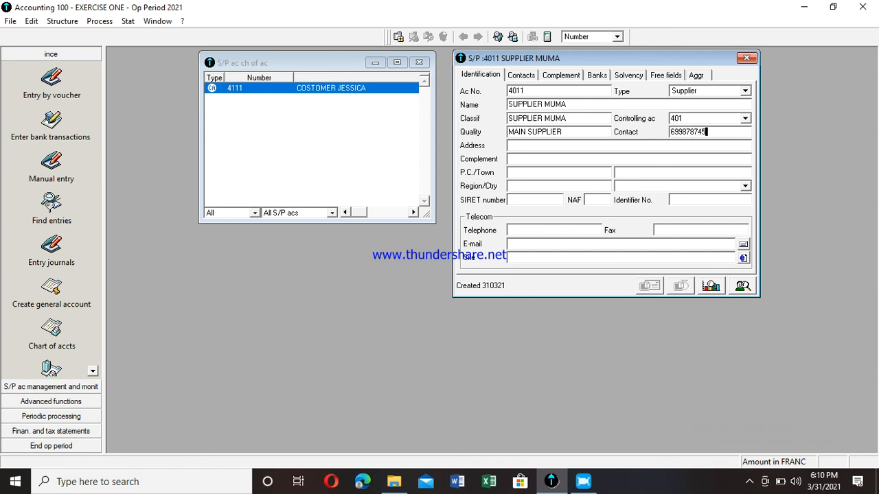
{"action": "left_click", "coordinate": [509, 146]}
{"action": "type", "text": "DOUALA"}
{"action": "left_click", "coordinate": [509, 159]}
{"action": "type", "text": "BONAPRISO"}
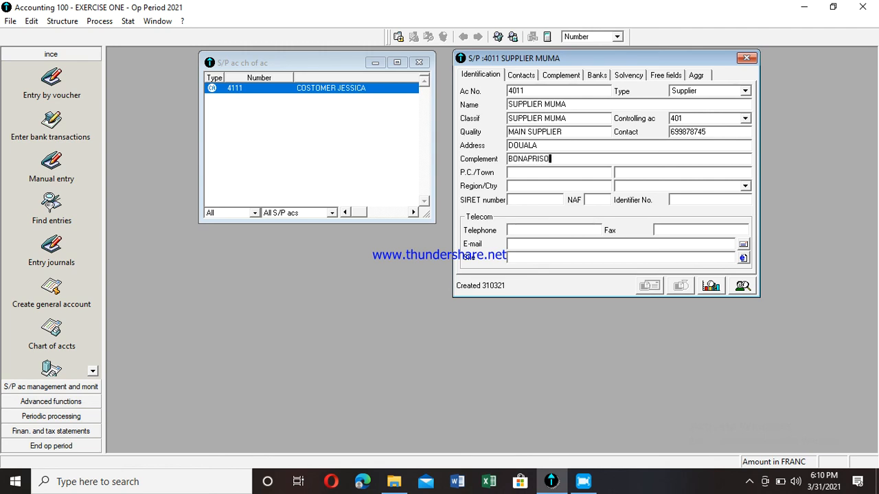
{"action": "type", "text": "R"}
- Fill in the supplier's postcode, town, region and country CAMEROON
{"action": "key", "text": "Tab"}
{"action": "type", "text": "05"}
{"action": "key", "text": "Tab"}
{"action": "type", "text": "DOUALA"}
{"action": "key", "text": "Tab"}
{"action": "type", "text": "LT"}
{"action": "key", "text": "Tab"}
{"action": "type", "text": "Cm"}
{"action": "key", "text": "BackSpace"}
{"action": "type", "text": "AMWE"}
{"action": "key", "text": "BackSpace"}
{"action": "key", "text": "BackSpace"}
{"action": "type", "text": "EROON"}
{"action": "key", "text": "Tab"}
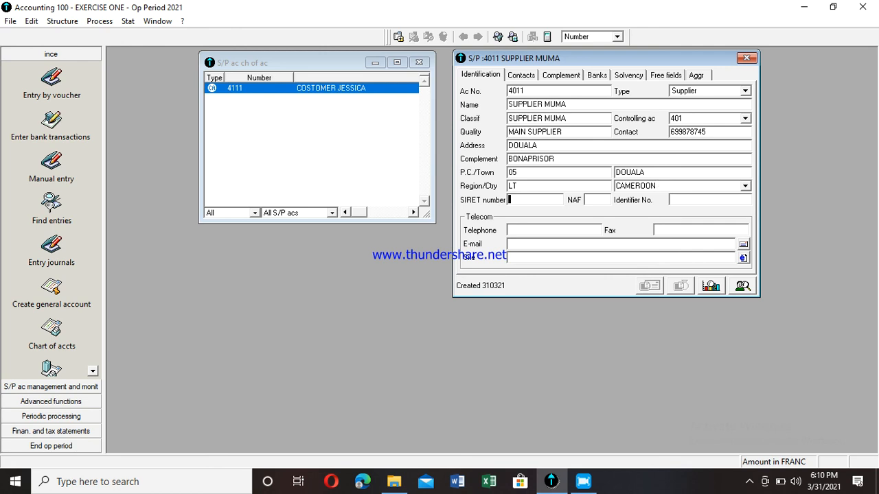
- Fill in the SIRET number, NAF code, identifier number and the supplier's telephone number
{"action": "type", "text": "859"}
{"action": "key", "text": "Tab"}
{"action": "type", "text": "987"}
{"action": "key", "text": "Tab"}
{"action": "type", "text": "966"}
{"action": "key", "text": "Tab"}
{"action": "type", "text": "7411255"}
{"action": "key", "text": "Tab"}
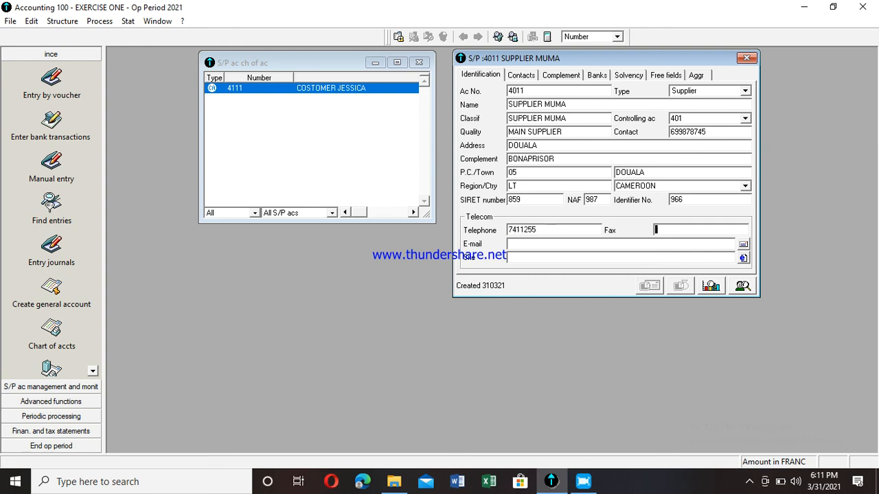
- Enter the supplier's fax number and save the supplier account
{"action": "type", "text": "63251478"}
{"action": "key", "text": "Tab"}
{"action": "key", "text": "Return"}
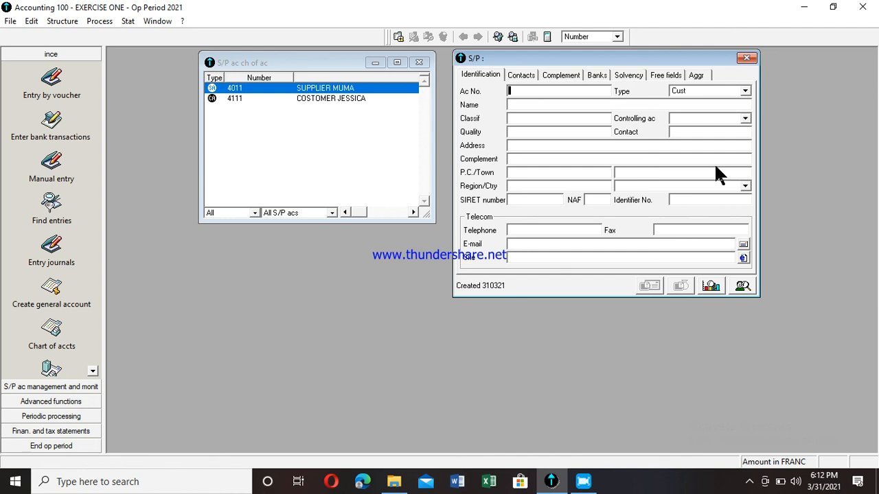
{"action": "left_click", "coordinate": [750, 483]}
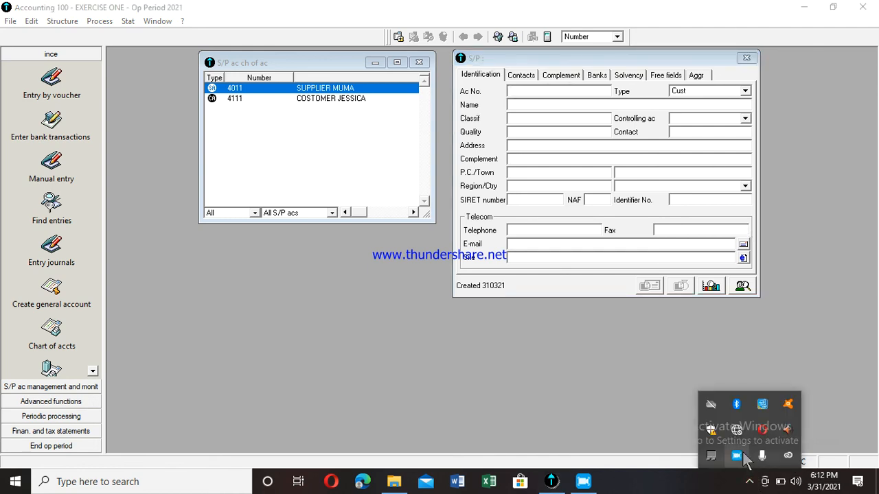
{"action": "right_click", "coordinate": [736, 454]}
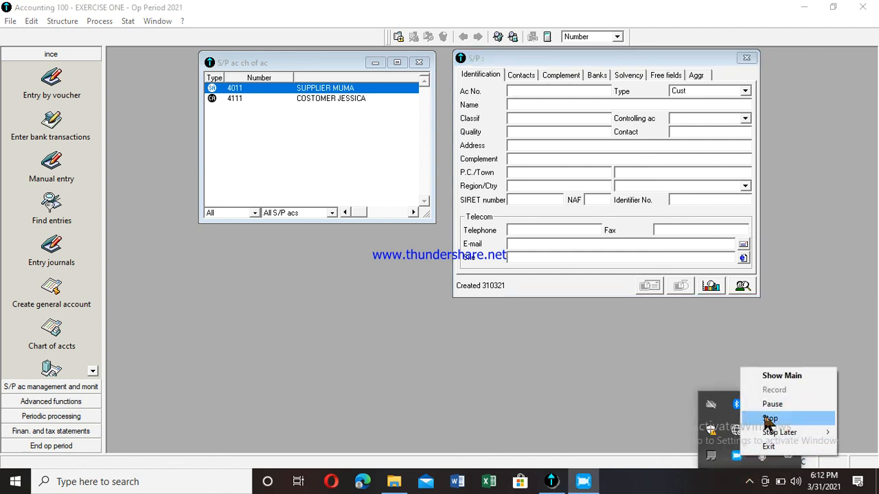